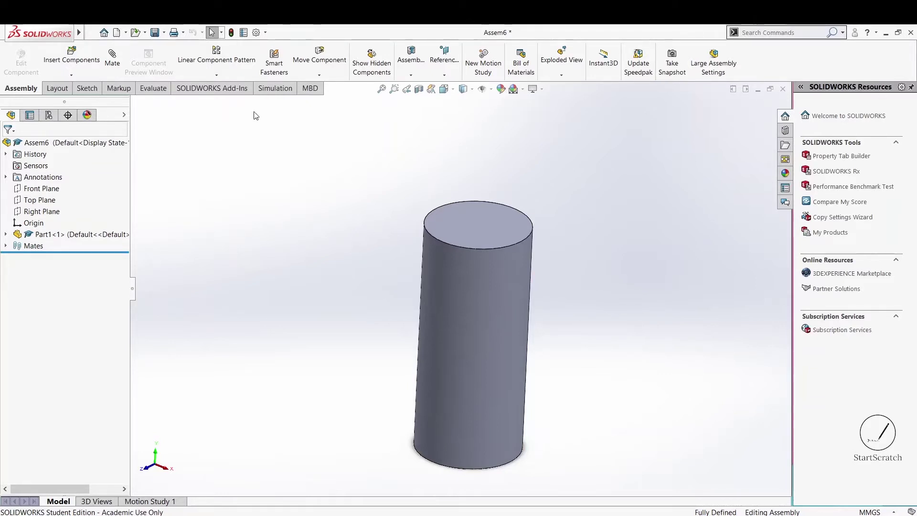
- Insert Part2, the hollow tube, and place it beside the solid cylinder
click(72, 60)
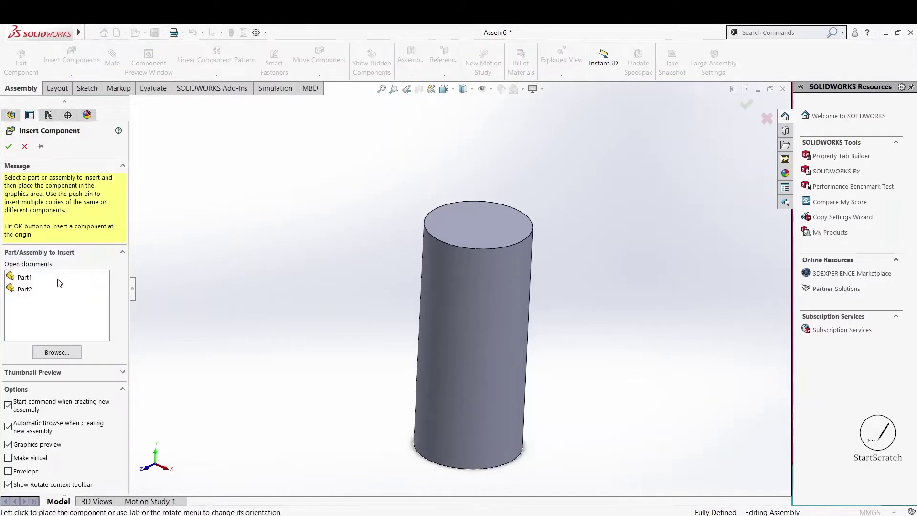
click(59, 289)
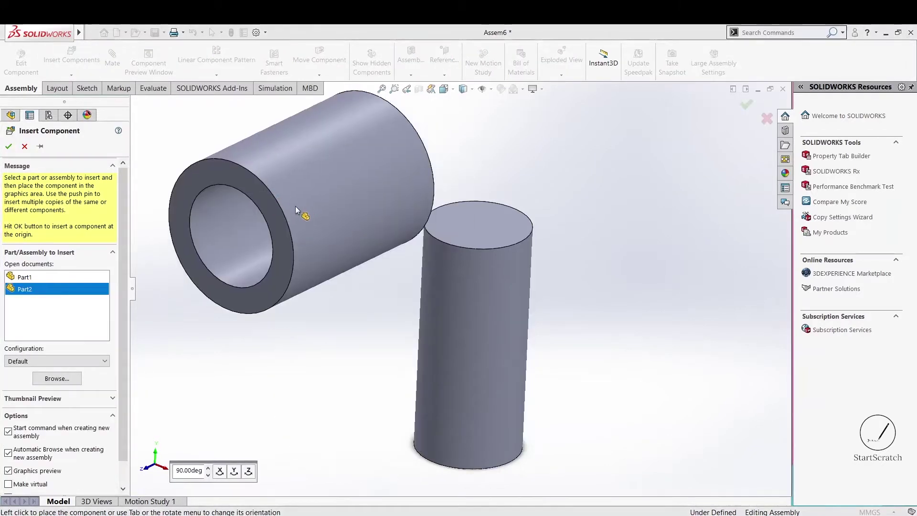
click(286, 213)
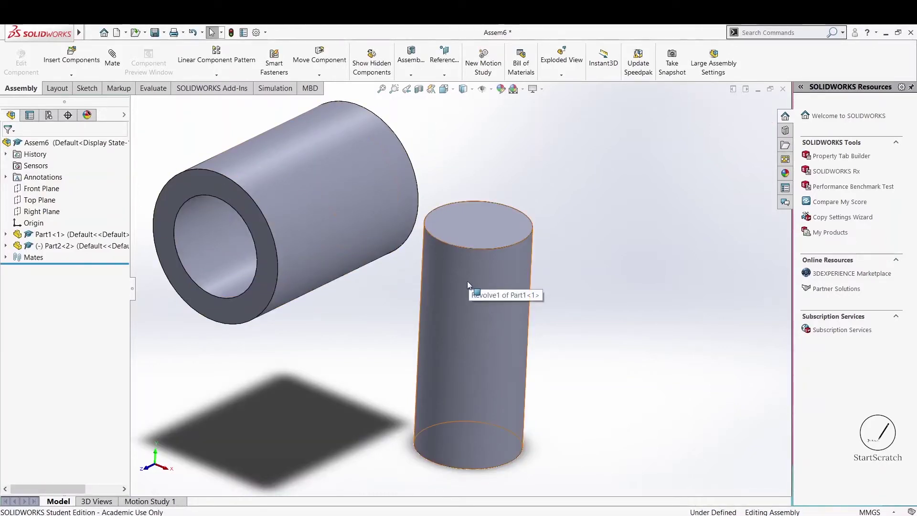
- Start a mate between the cylinder's outer face and the tube's inner bore face
click(113, 67)
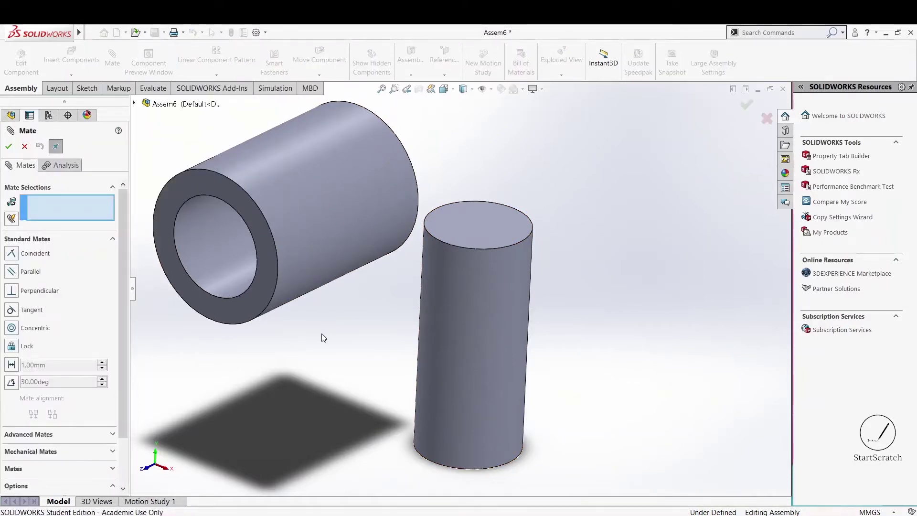
click(458, 292)
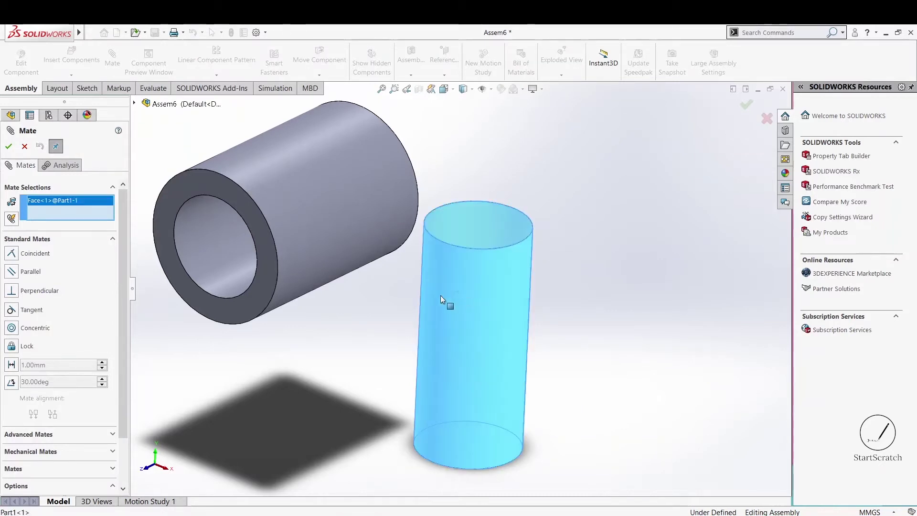
click(213, 261)
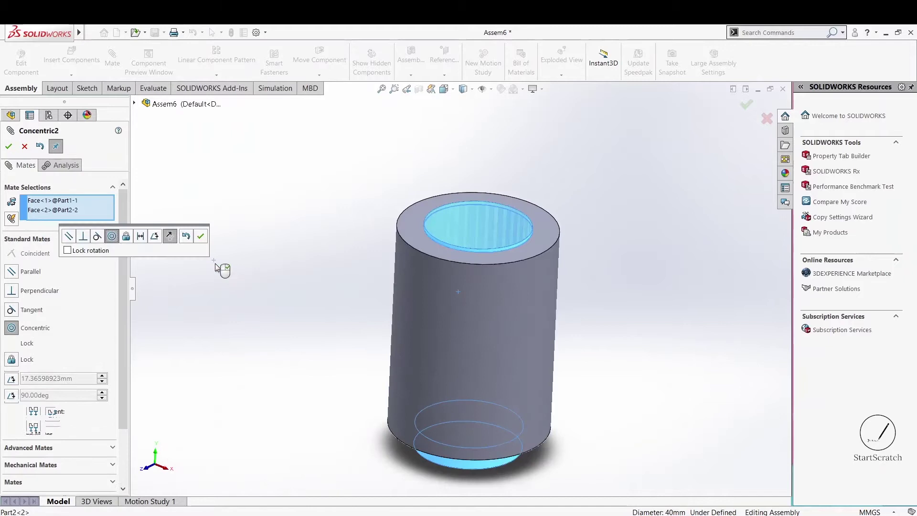
mouse_move(650, 358)
middle_down()
mouse_move(628, 286)
mouse_move(624, 327)
middle_up()
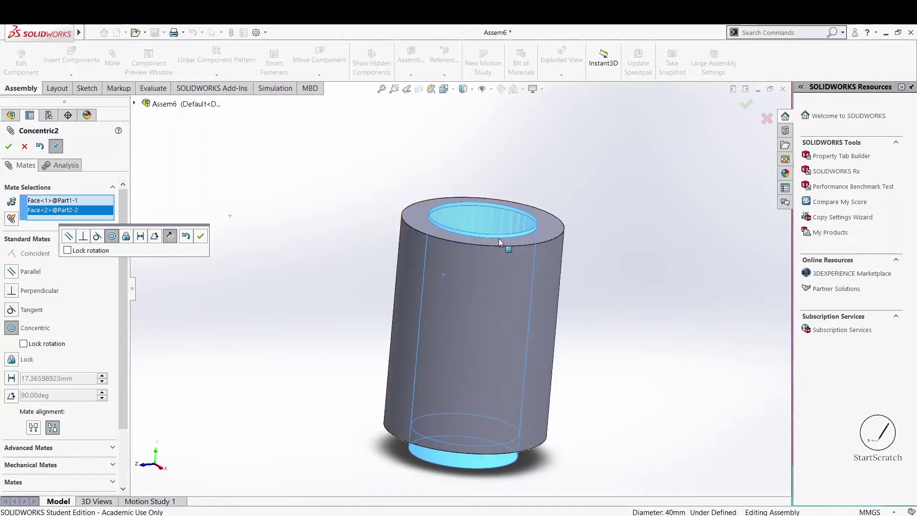
- Accept the concentric mate and slide the tube down to expose the cylinder's top
click(201, 238)
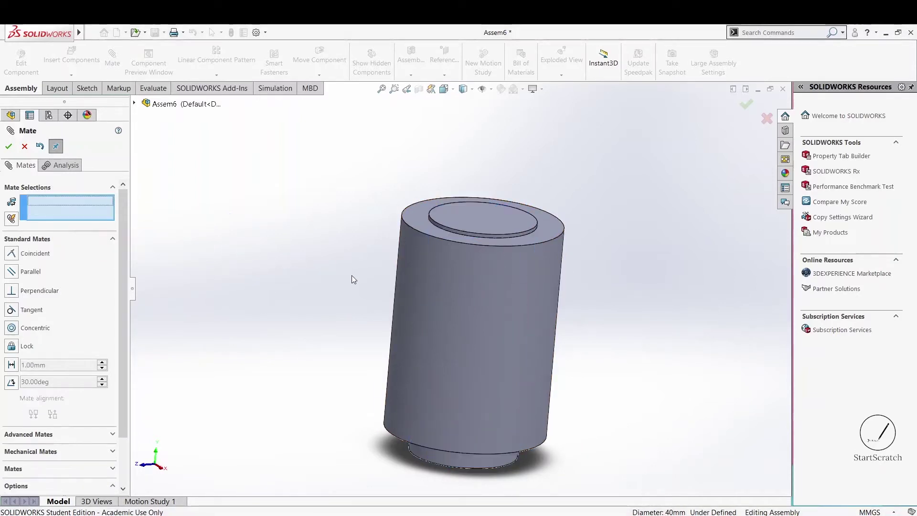
mouse_move(612, 355)
middle_down()
mouse_move(632, 226)
mouse_move(645, 237)
mouse_move(587, 350)
mouse_move(579, 323)
mouse_move(554, 316)
middle_up()
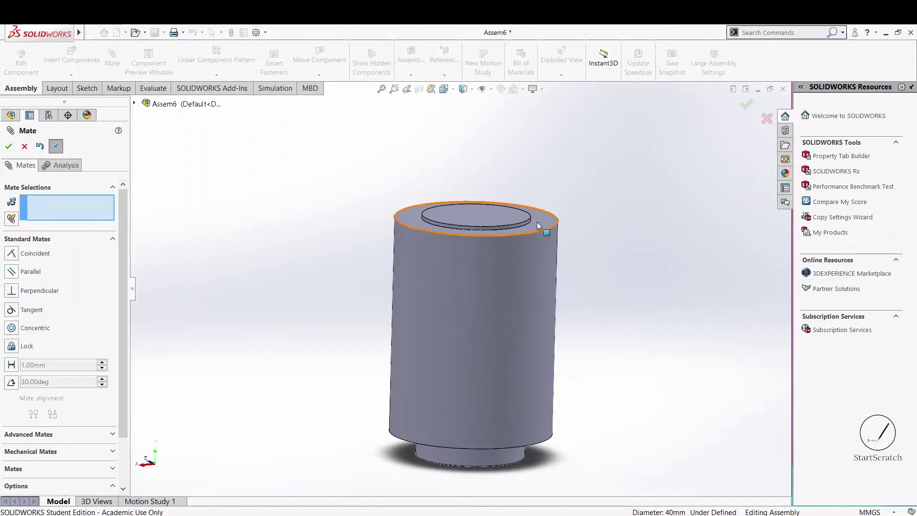
mouse_move(542, 245)
mouse_down()
mouse_move(530, 283)
mouse_move(534, 149)
mouse_move(534, 249)
mouse_move(532, 238)
mouse_up()
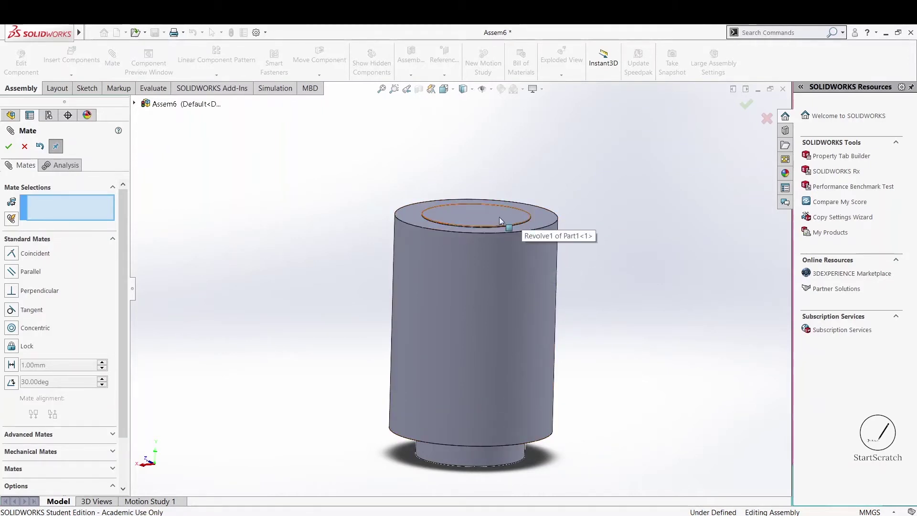
- Add a 5 mm distance mate between the cylinder's and tube's top faces
click(478, 212)
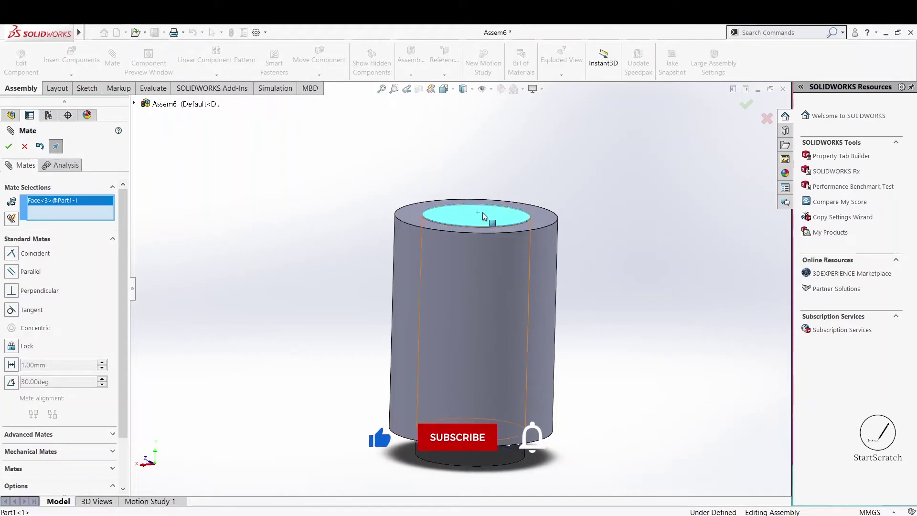
click(544, 216)
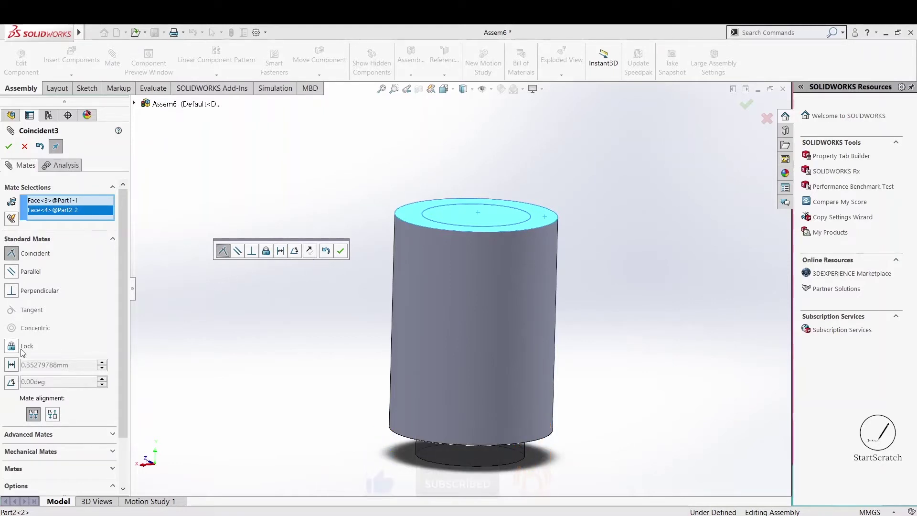
click(50, 364)
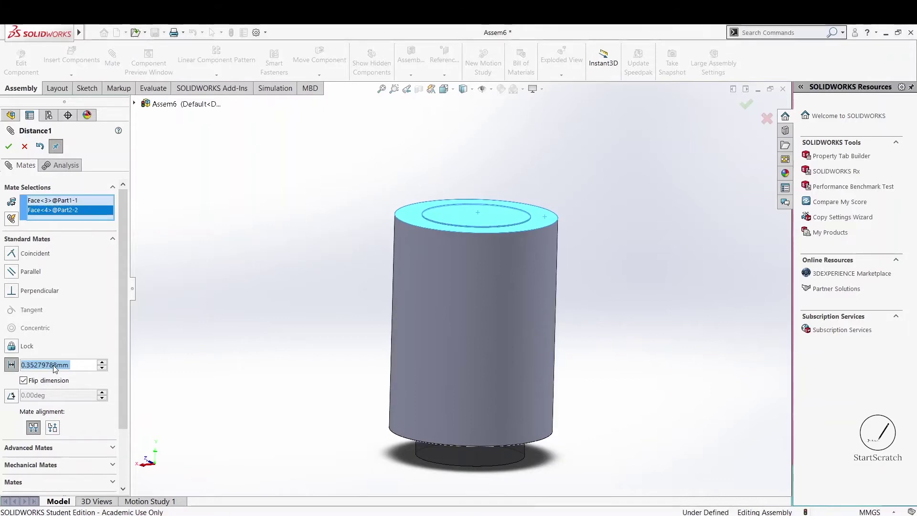
text(5)
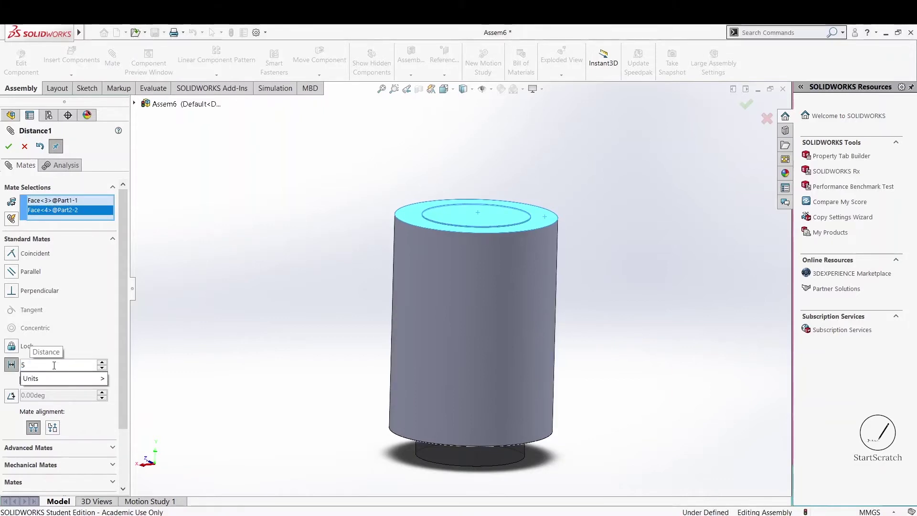
key(Return)
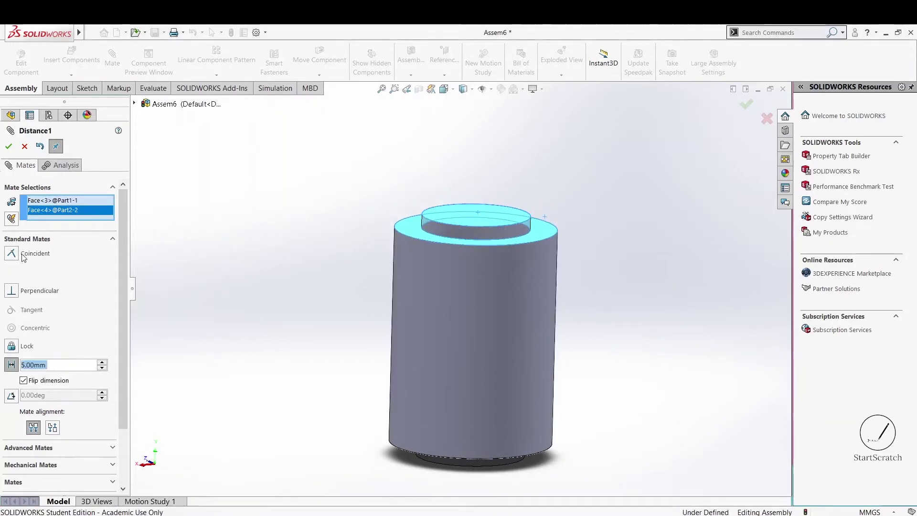
click(8, 145)
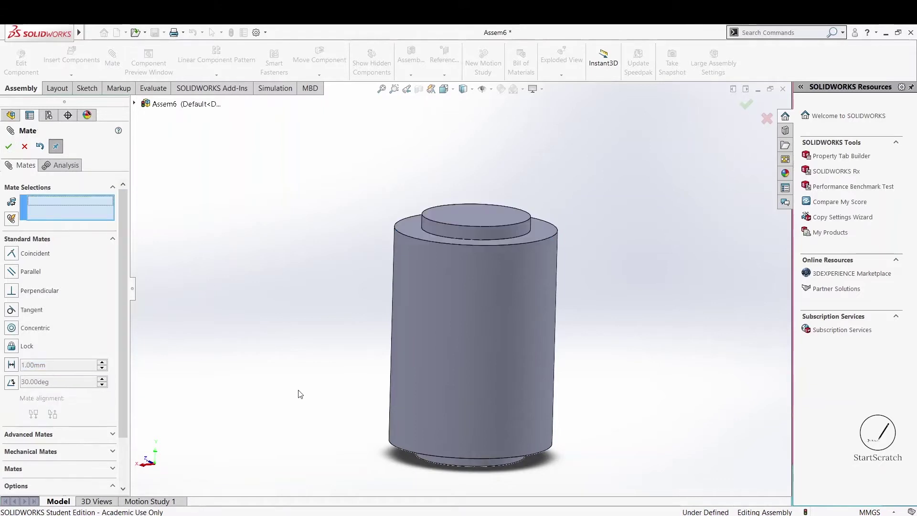
mouse_move(363, 406)
middle_down()
mouse_move(366, 337)
mouse_move(359, 403)
middle_up()
- Finish mating and delete the Concentric2 mate from the Mates list
click(25, 147)
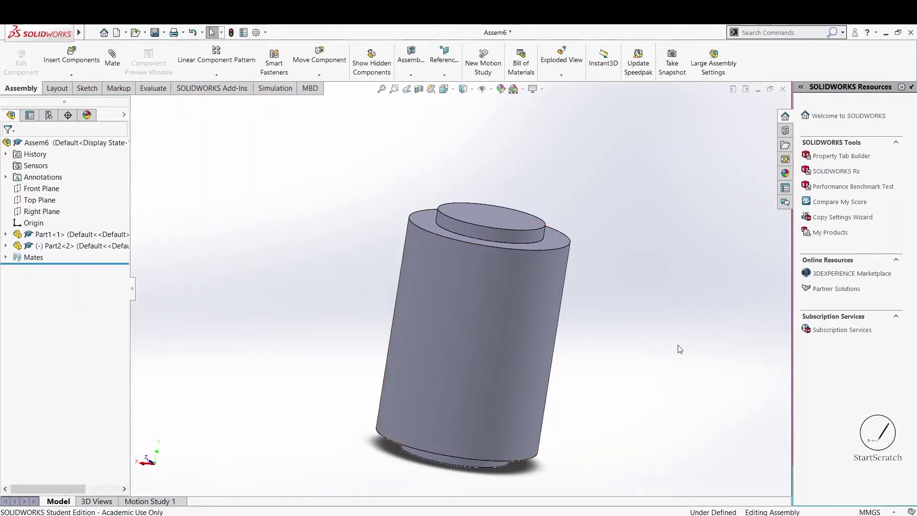
mouse_move(679, 348)
middle_down()
mouse_move(681, 251)
mouse_move(612, 358)
mouse_move(622, 393)
mouse_move(659, 297)
mouse_move(650, 336)
mouse_move(608, 370)
mouse_move(610, 401)
middle_up()
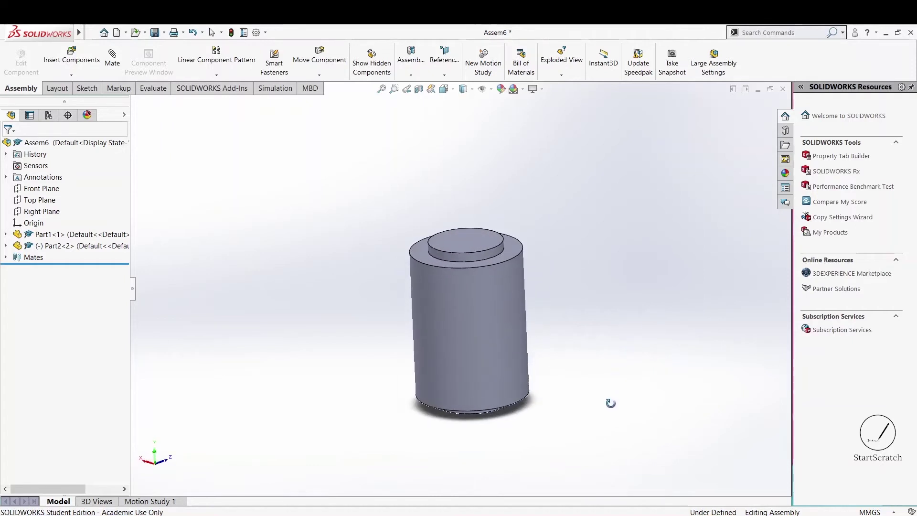
click(6, 258)
click(59, 282)
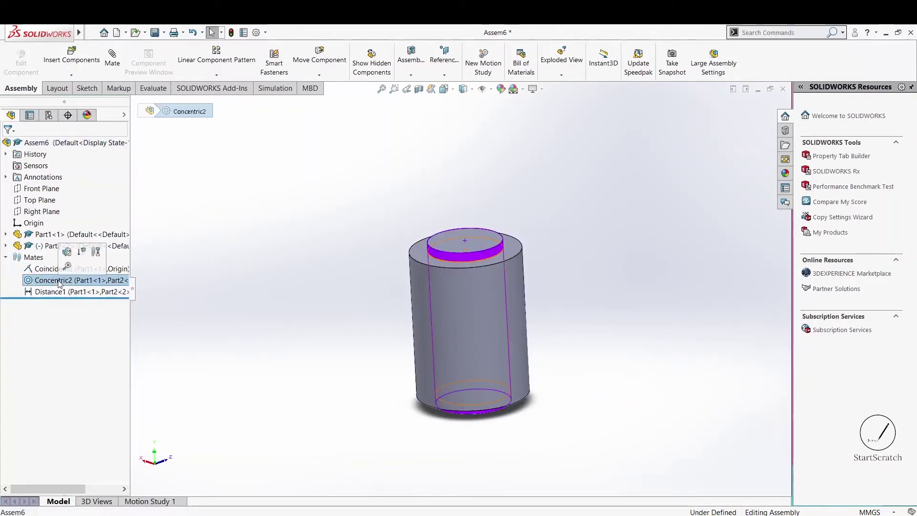
key(Delete)
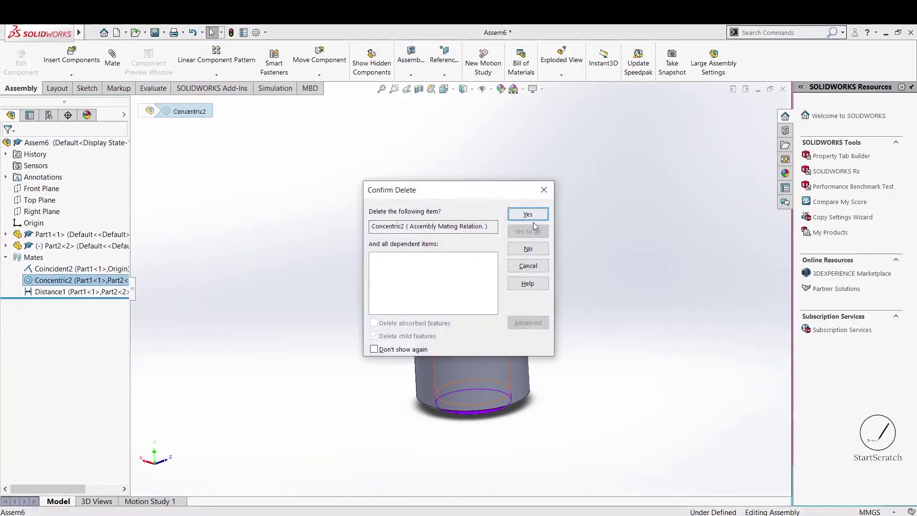
click(528, 214)
- Delete the Distance1 mate as well
click(114, 281)
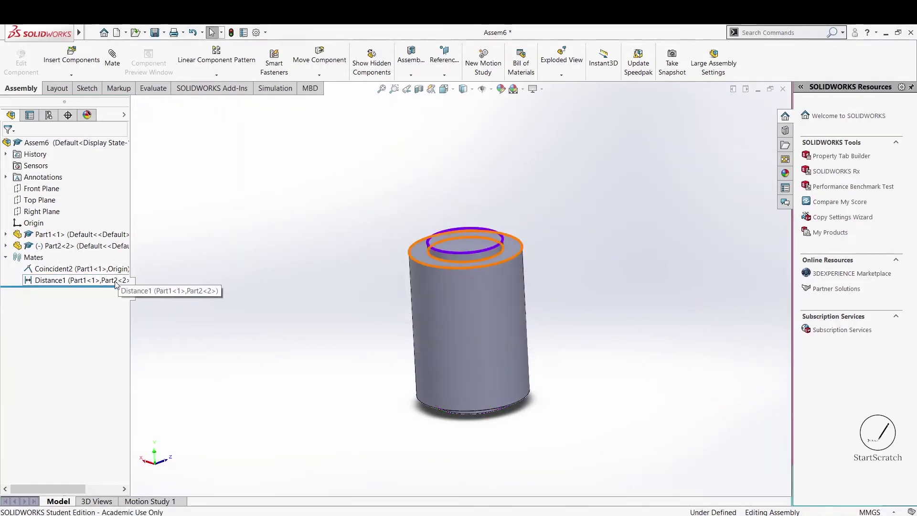
key(Delete)
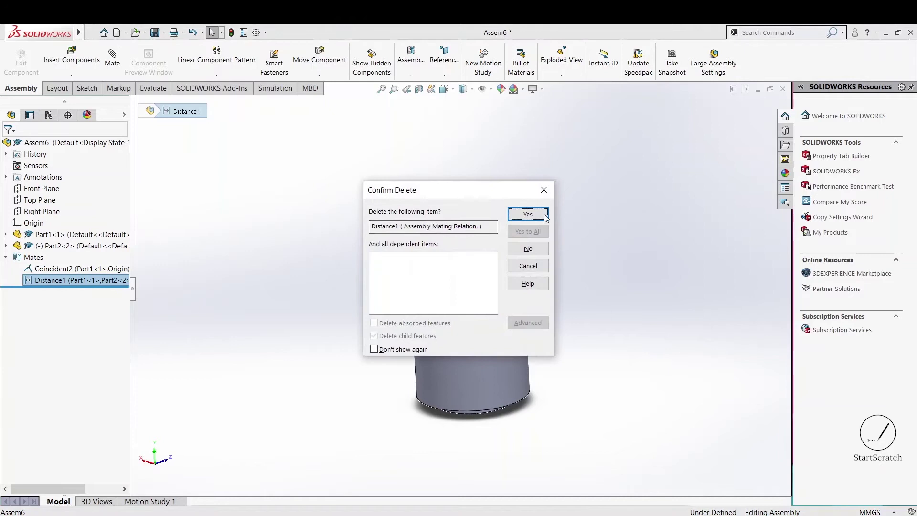
click(528, 214)
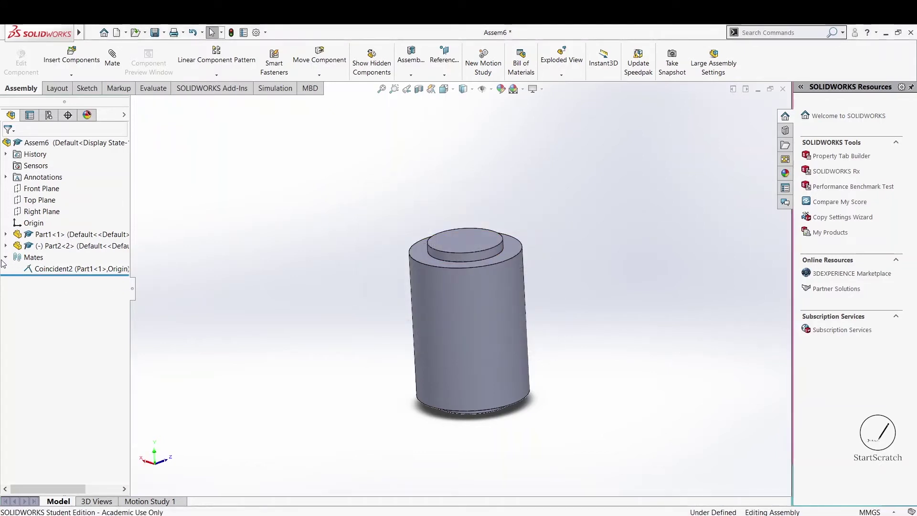
- Pull the tube away and select its inner circular edge and the cylinder's top edge
mouse_move(495, 301)
mouse_down()
mouse_move(274, 162)
mouse_move(262, 207)
mouse_up()
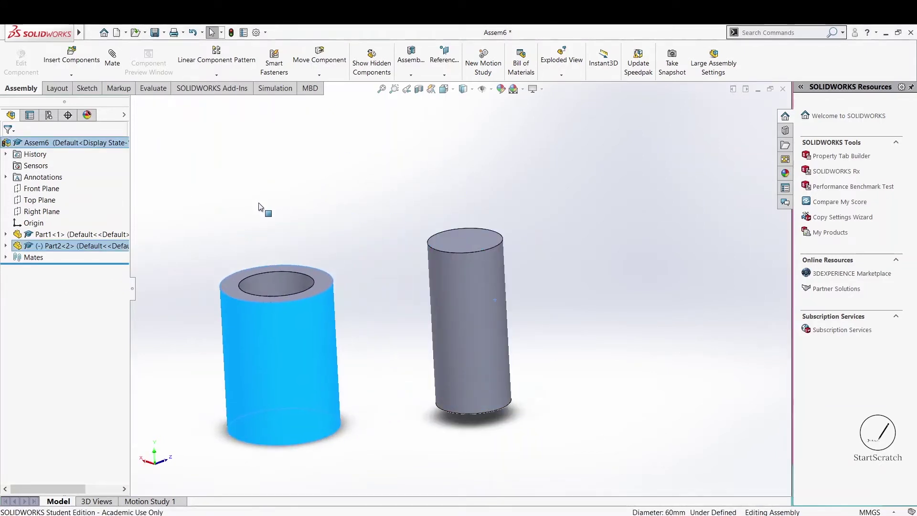
click(113, 59)
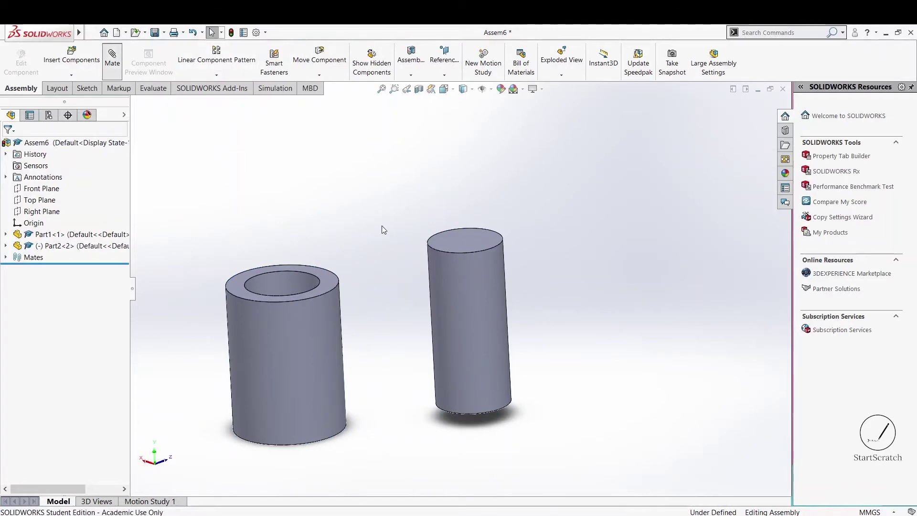
mouse_move(367, 180)
middle_down()
mouse_move(376, 214)
mouse_move(370, 250)
middle_up()
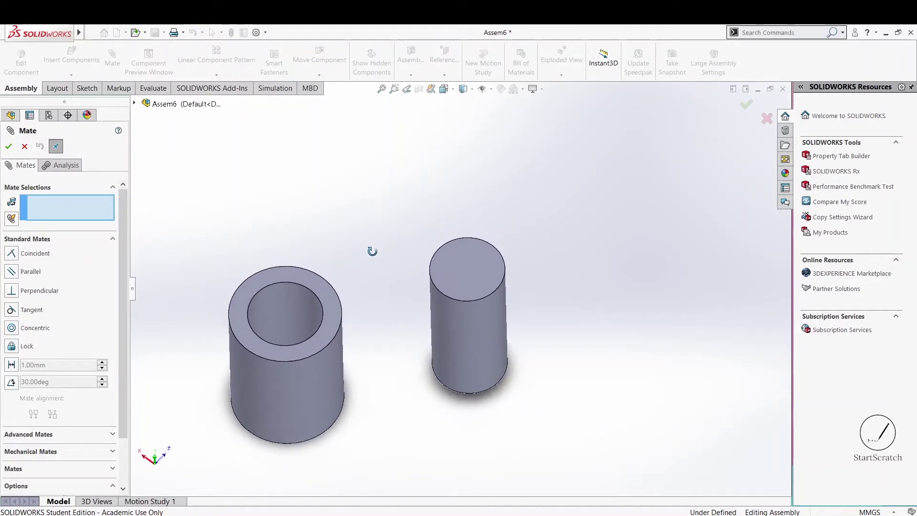
click(317, 303)
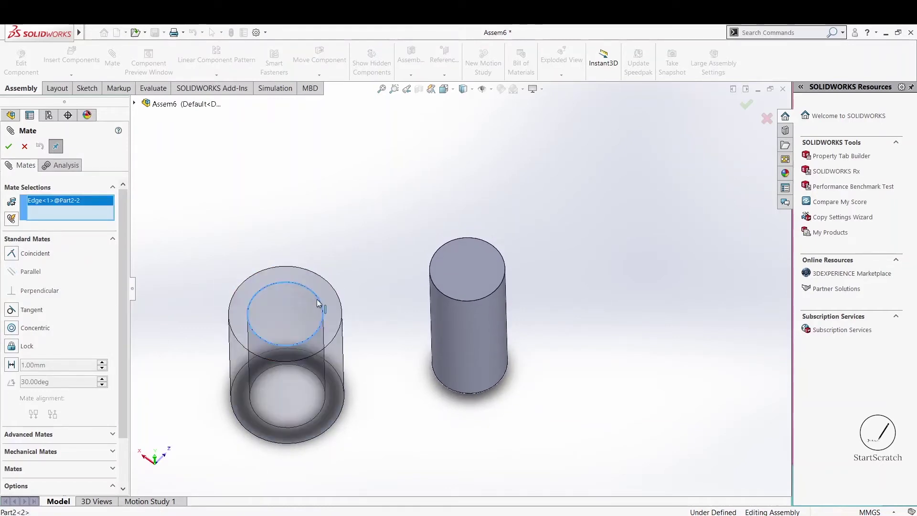
click(489, 241)
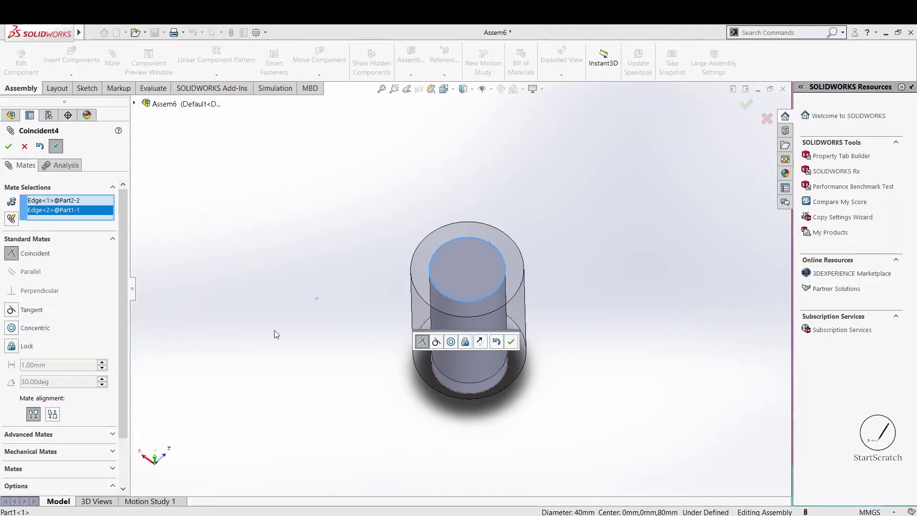
- Apply a Concentric mate between the two edges after briefly trying Tangent
click(10, 329)
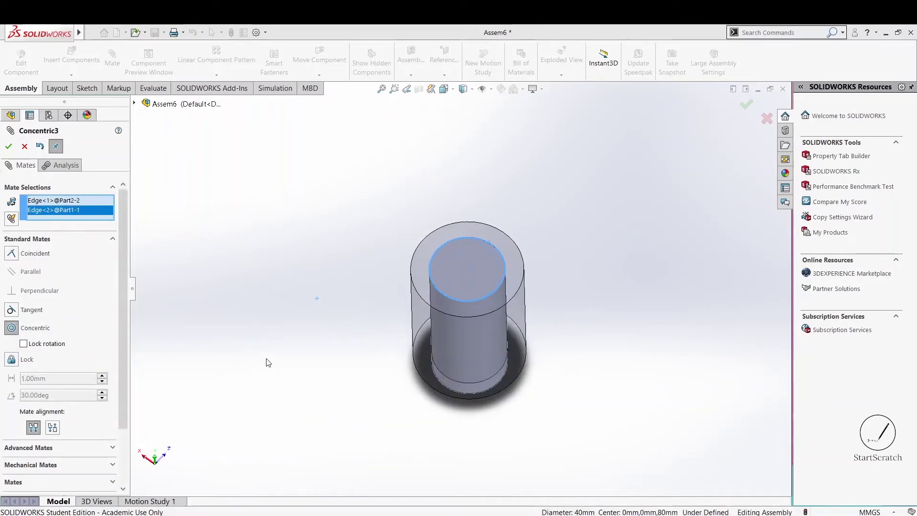
mouse_move(266, 364)
middle_down()
mouse_move(283, 250)
mouse_move(373, 205)
mouse_move(327, 260)
mouse_move(277, 268)
mouse_move(265, 190)
mouse_move(265, 295)
mouse_move(416, 251)
middle_up()
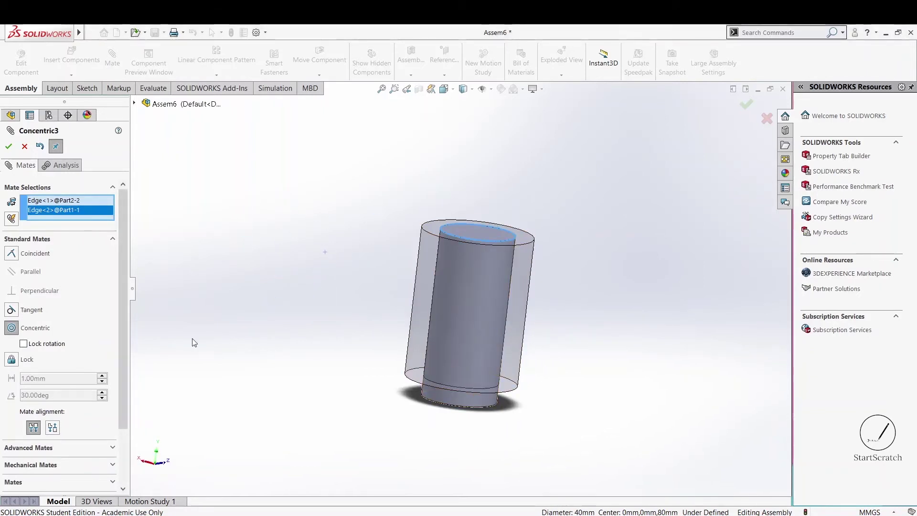
click(11, 313)
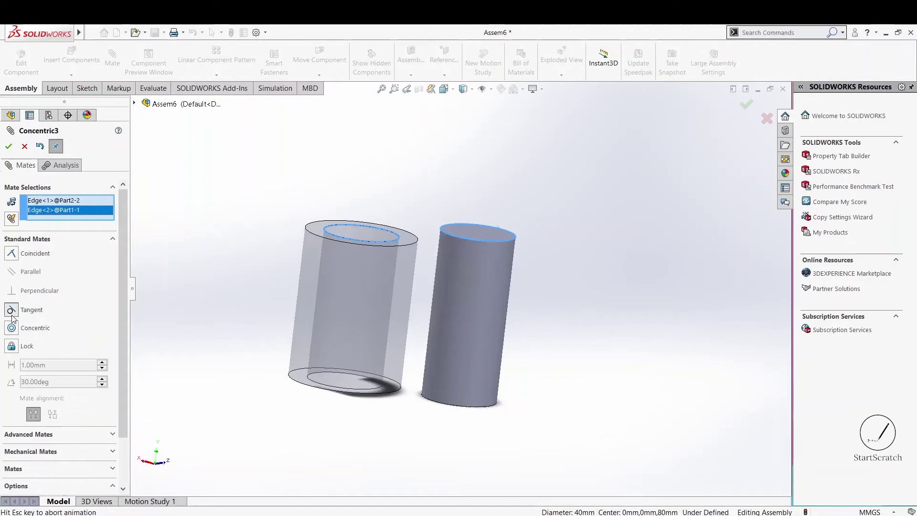
middle_drag(247, 300, 241, 389)
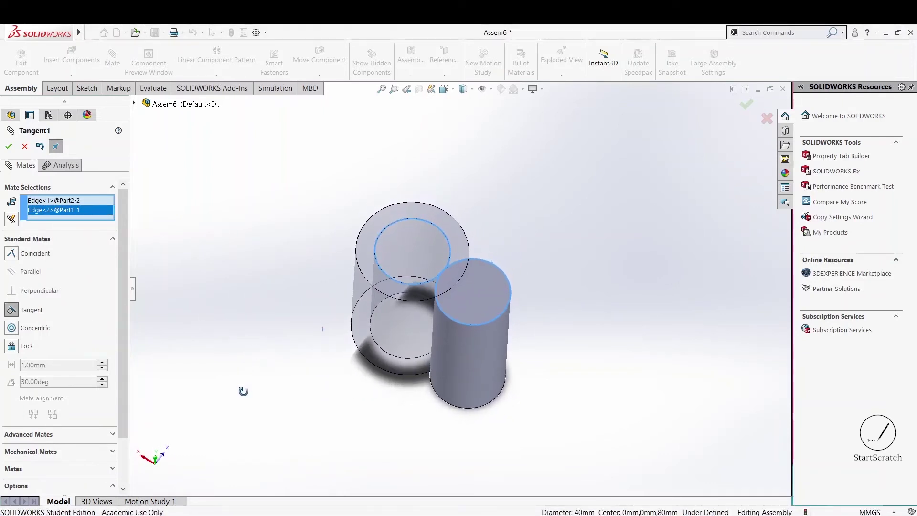
click(11, 328)
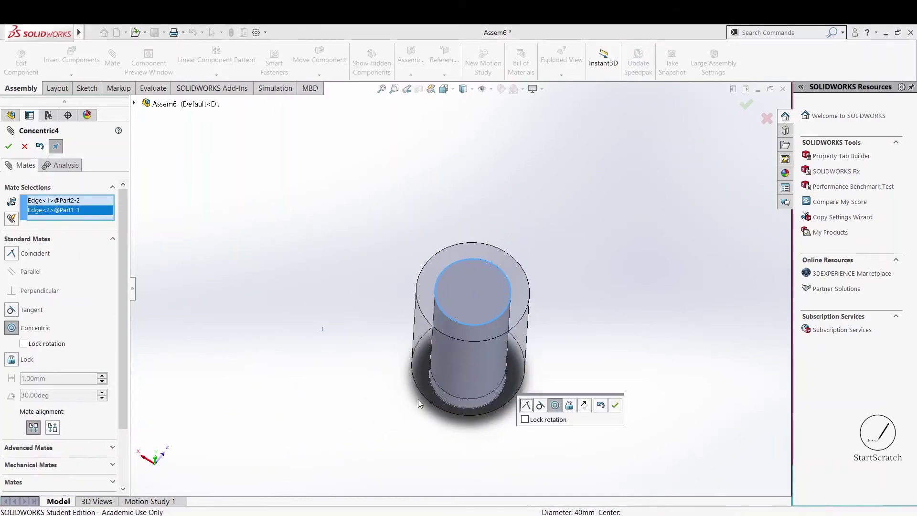
middle_drag(420, 404, 614, 403)
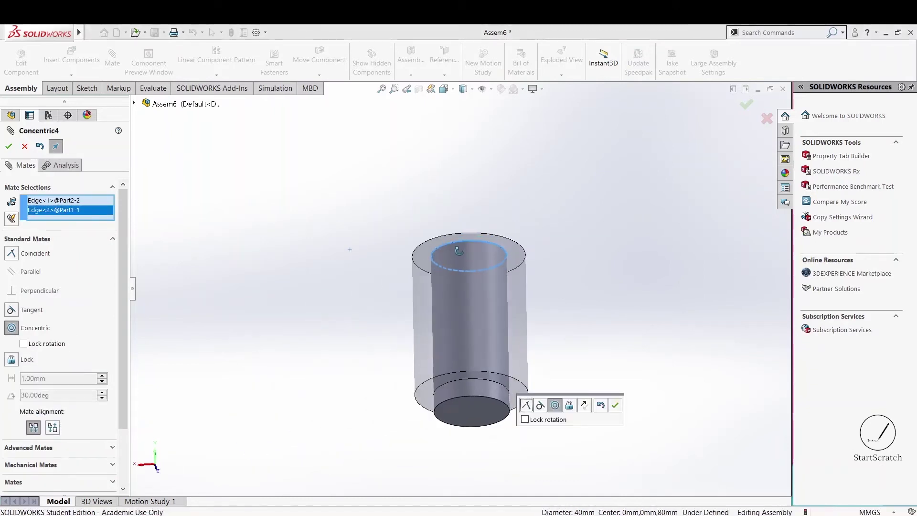
click(615, 407)
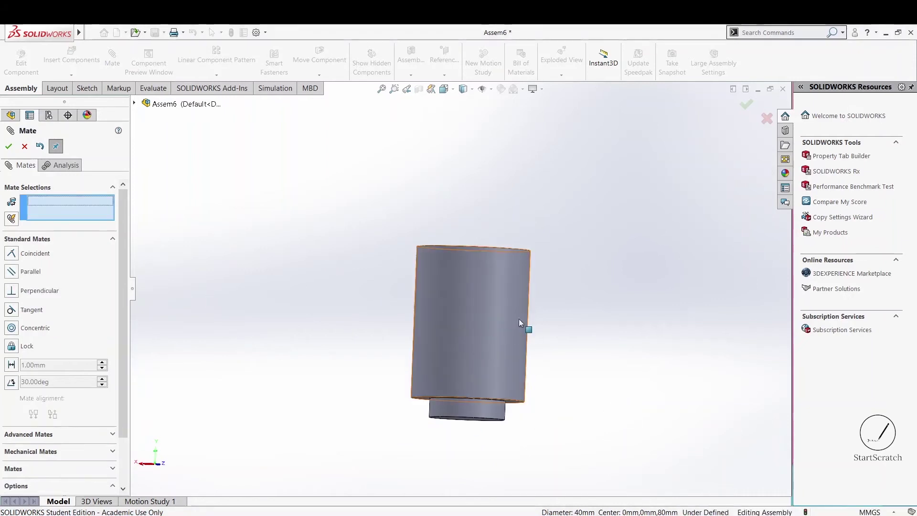
- Mate the two top faces at a flipped 5 mm distance and exit mating
middle_drag(615, 306, 608, 370)
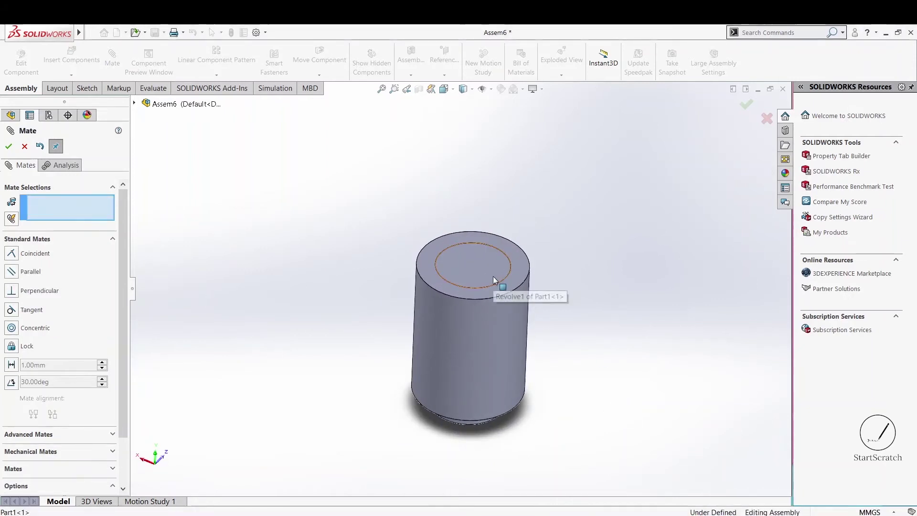
click(514, 268)
click(515, 270)
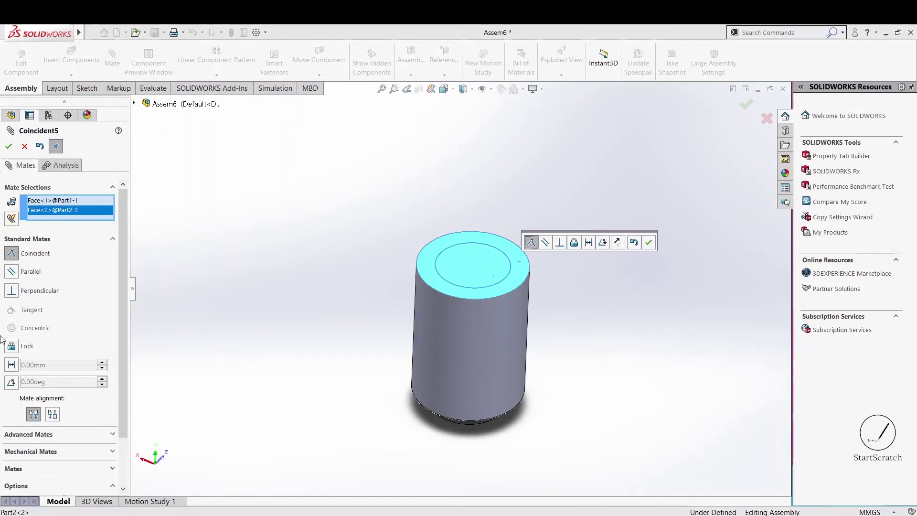
click(11, 365)
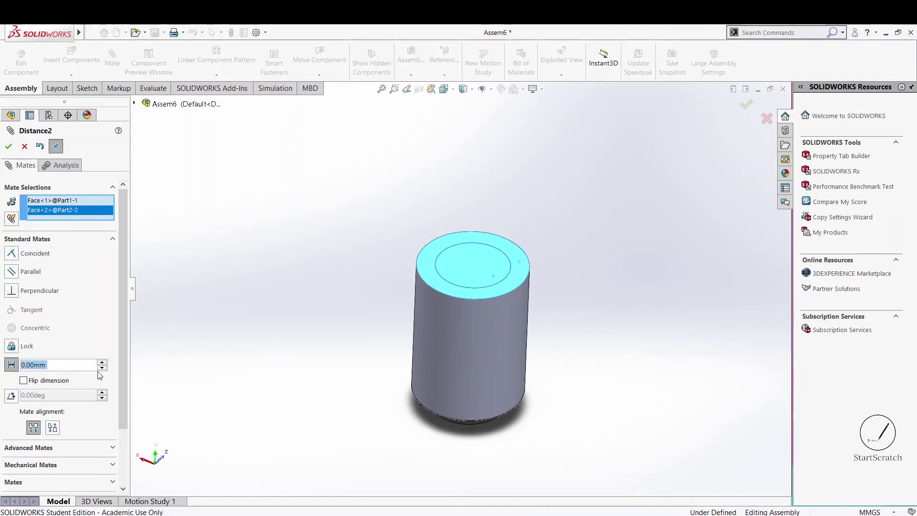
text(5)
key(Return)
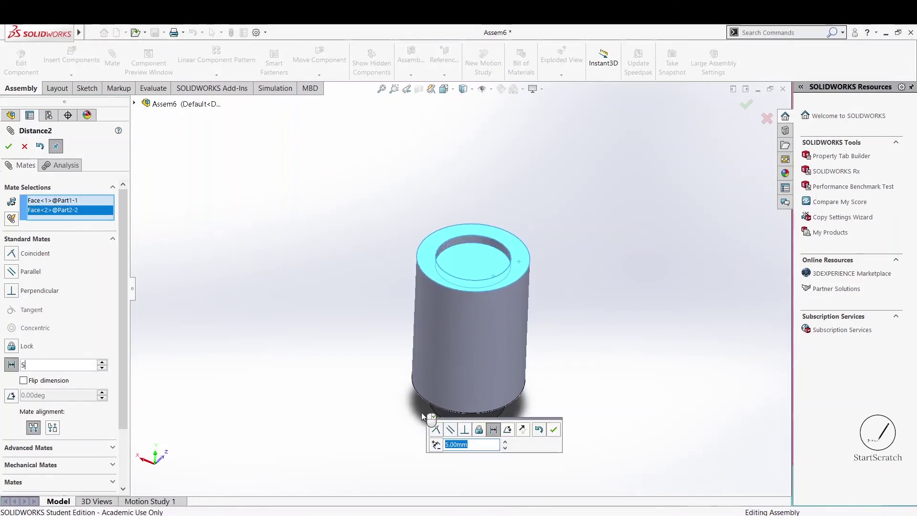
click(24, 380)
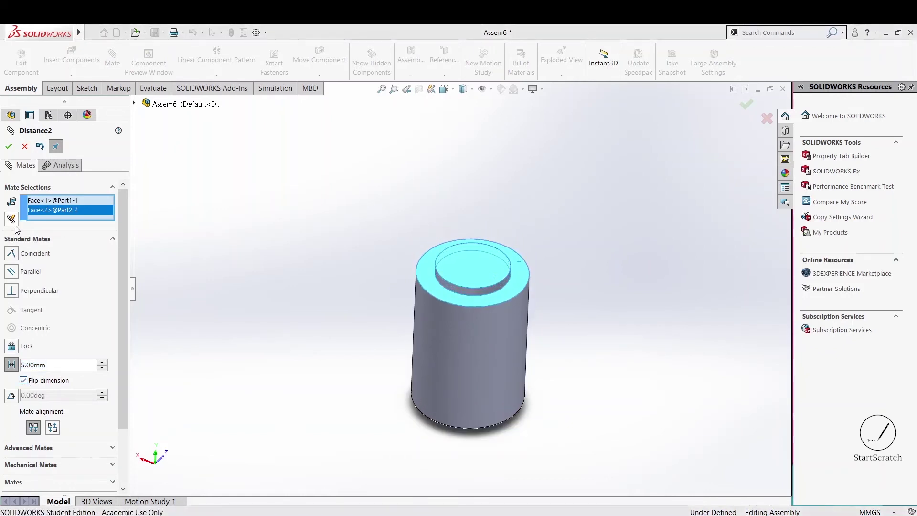
click(9, 147)
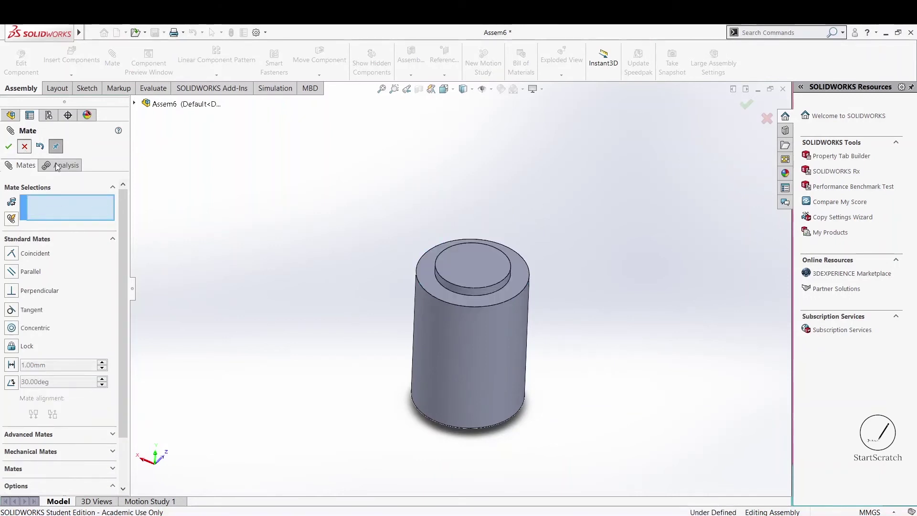
key(Escape)
mouse_move(334, 288)
middle_down()
mouse_move(391, 198)
mouse_move(457, 233)
mouse_move(387, 251)
mouse_move(328, 288)
mouse_move(328, 343)
middle_up()
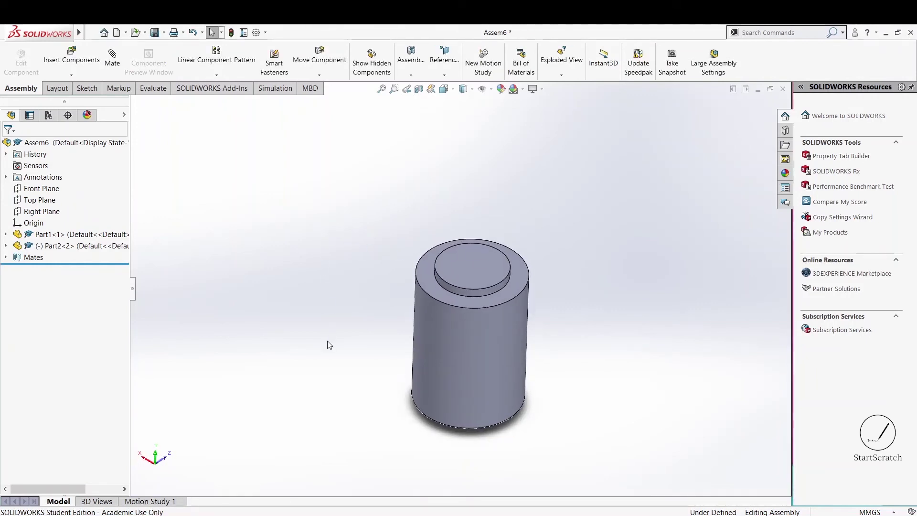